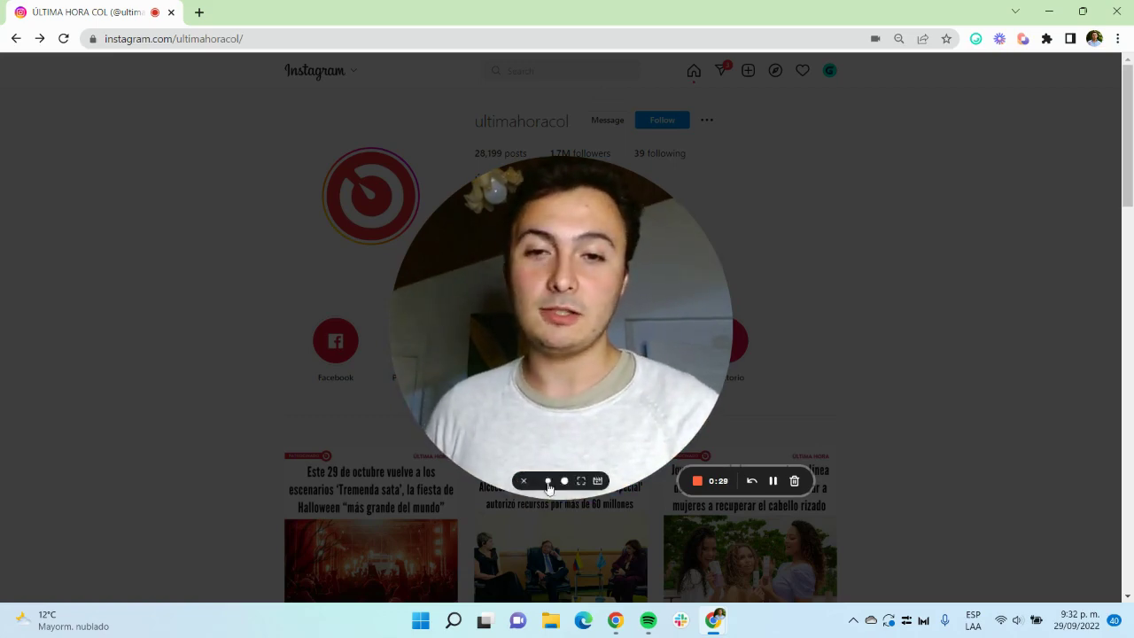
# From My Autobooks, run the 'When an Instagram feed changes, like the latest picture' autobook.
pyautogui.click(548, 483)
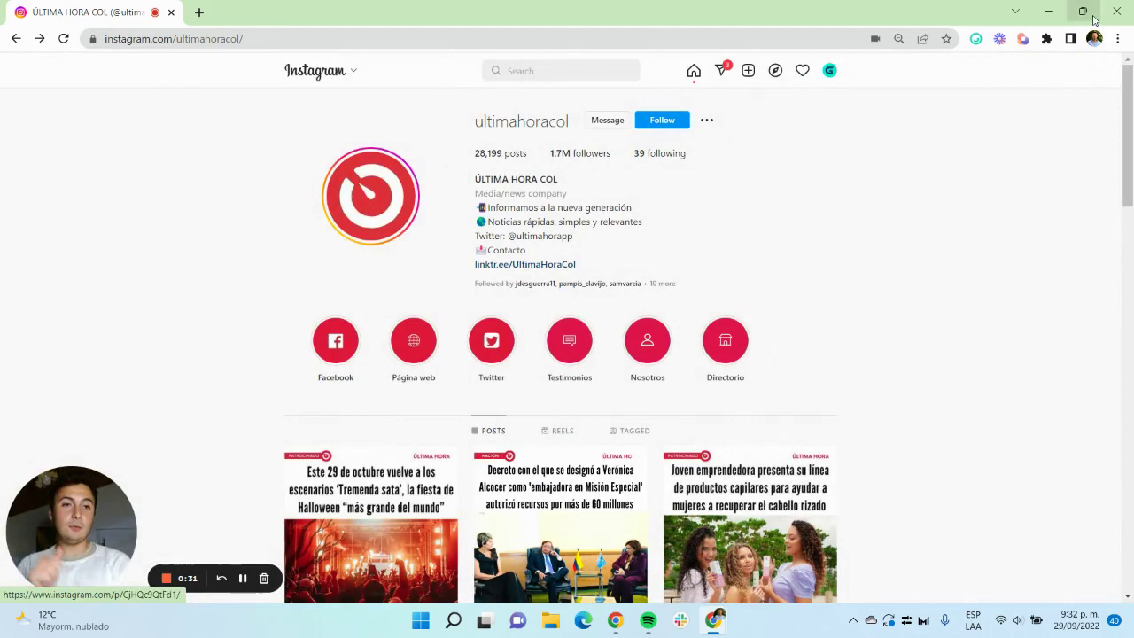
pyautogui.click(1024, 39)
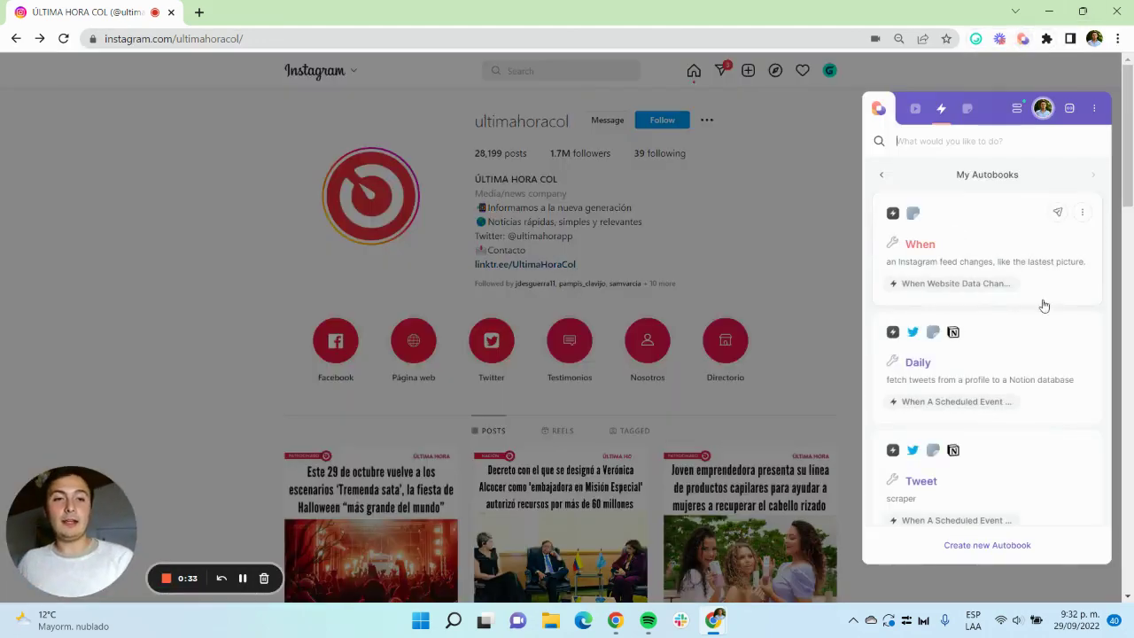
pyautogui.click(990, 245)
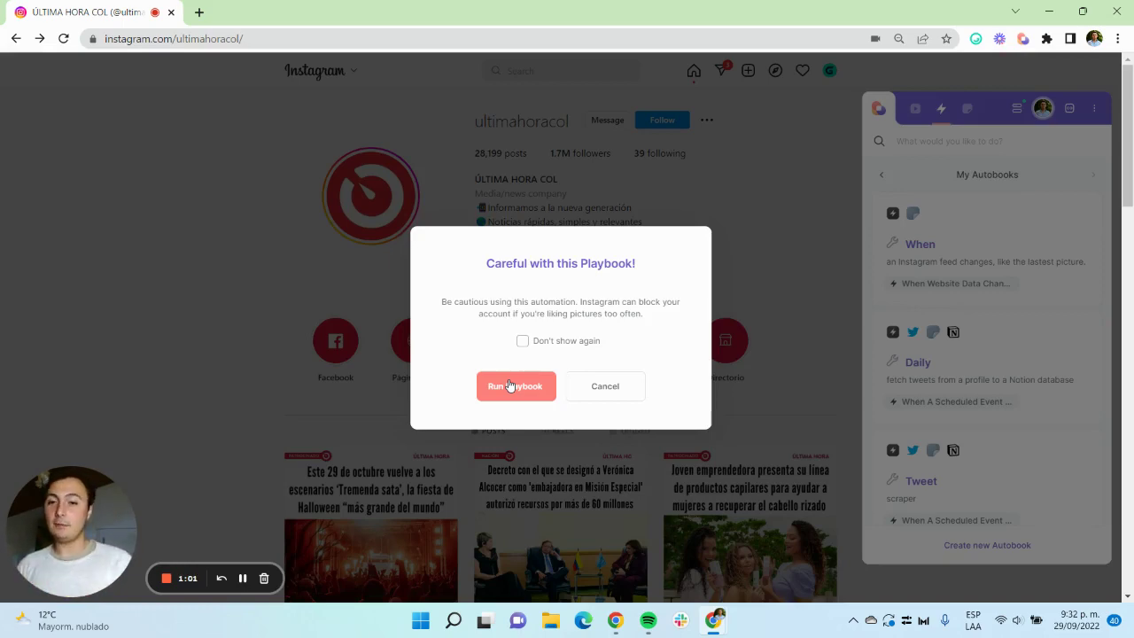
# Accept the warning that Instagram may block accounts for frequent liking.
pyautogui.click(509, 386)
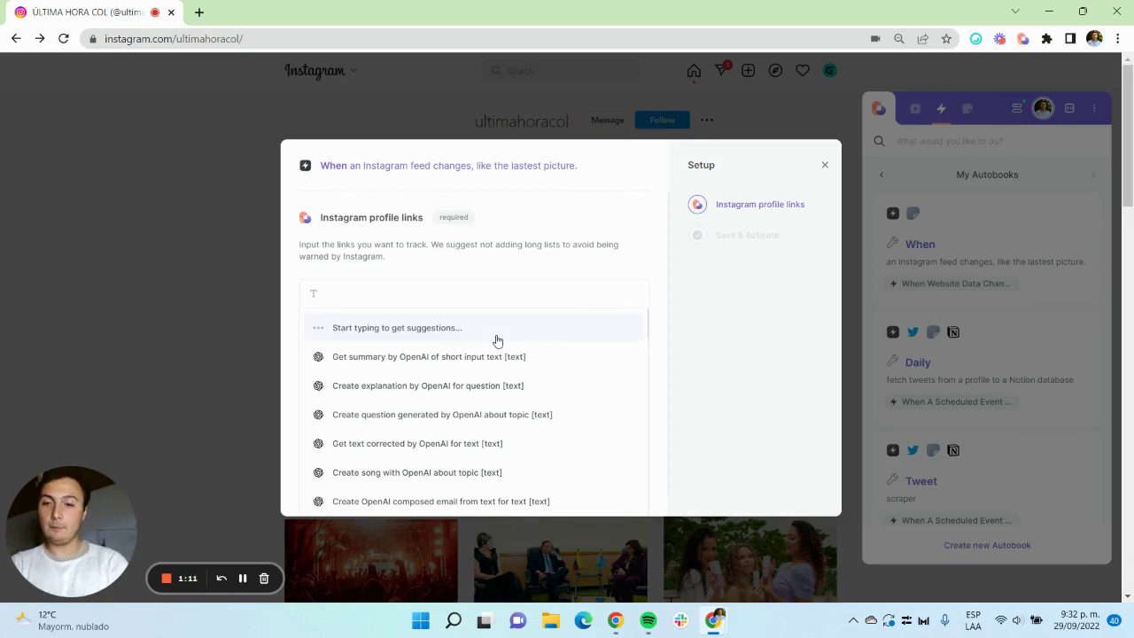
pyautogui.scroll(-5, 609, 364)
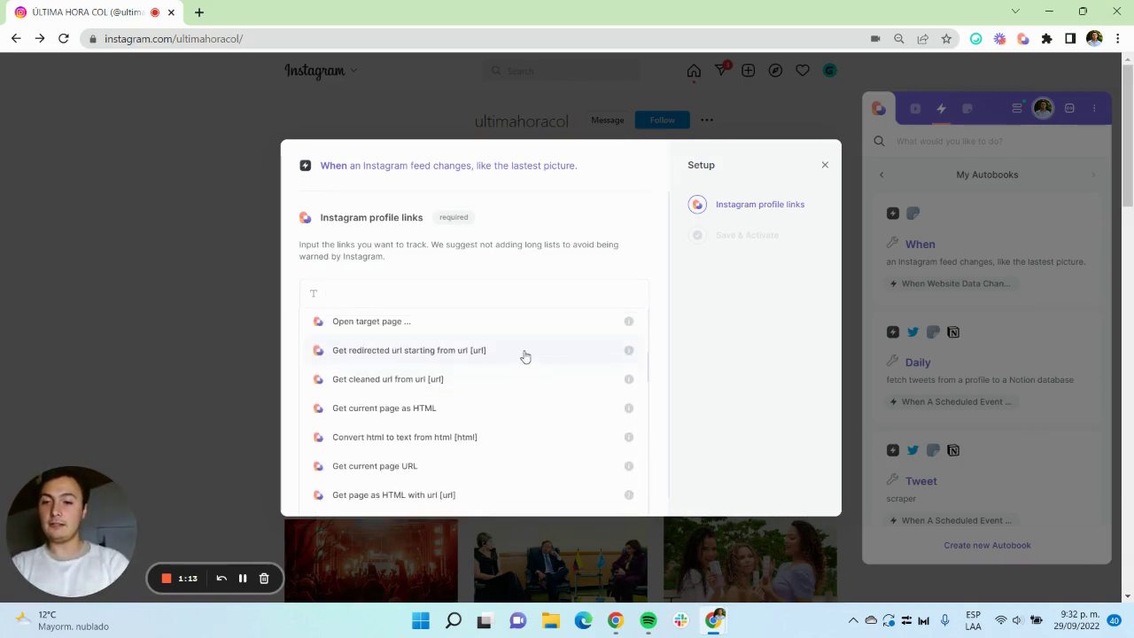
pyautogui.scroll(1, 437, 344)
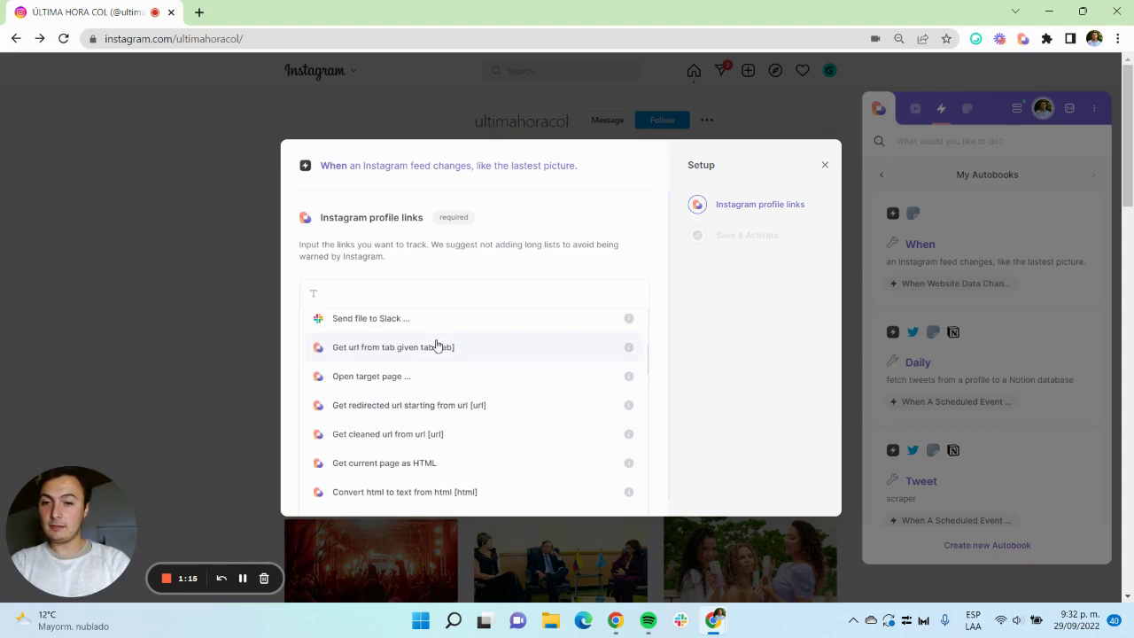
# Set the profile link to the current tab's ULTIMA HORA COL URL, then save and activate the autobook.
pyautogui.click(435, 359)
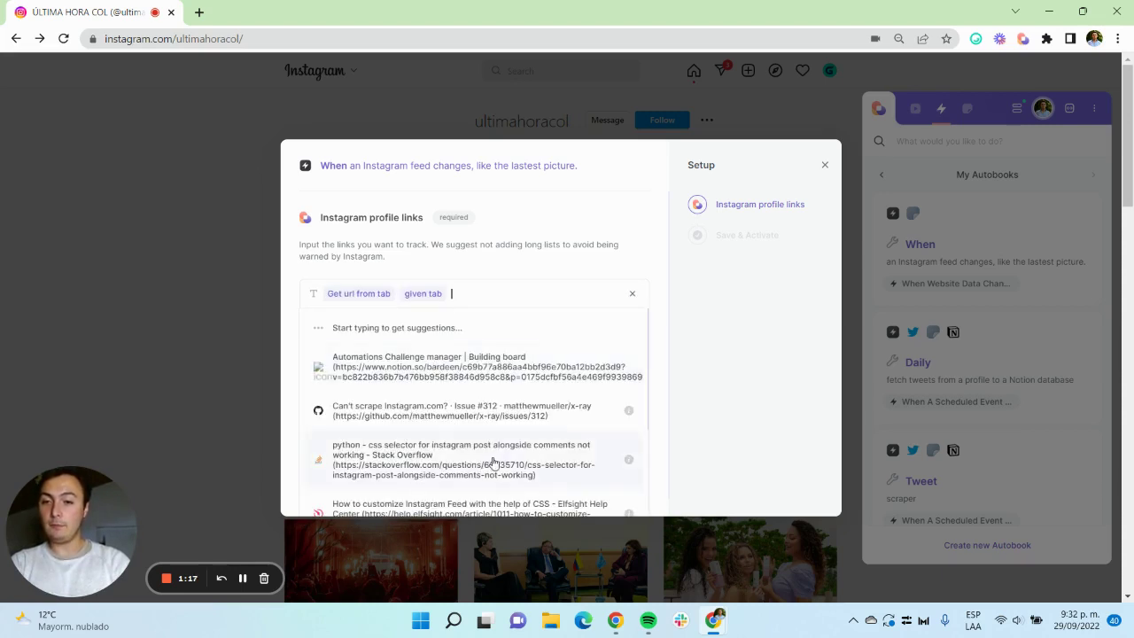
pyautogui.scroll(-1, 494, 462)
pyautogui.click(461, 425)
pyautogui.click(483, 391)
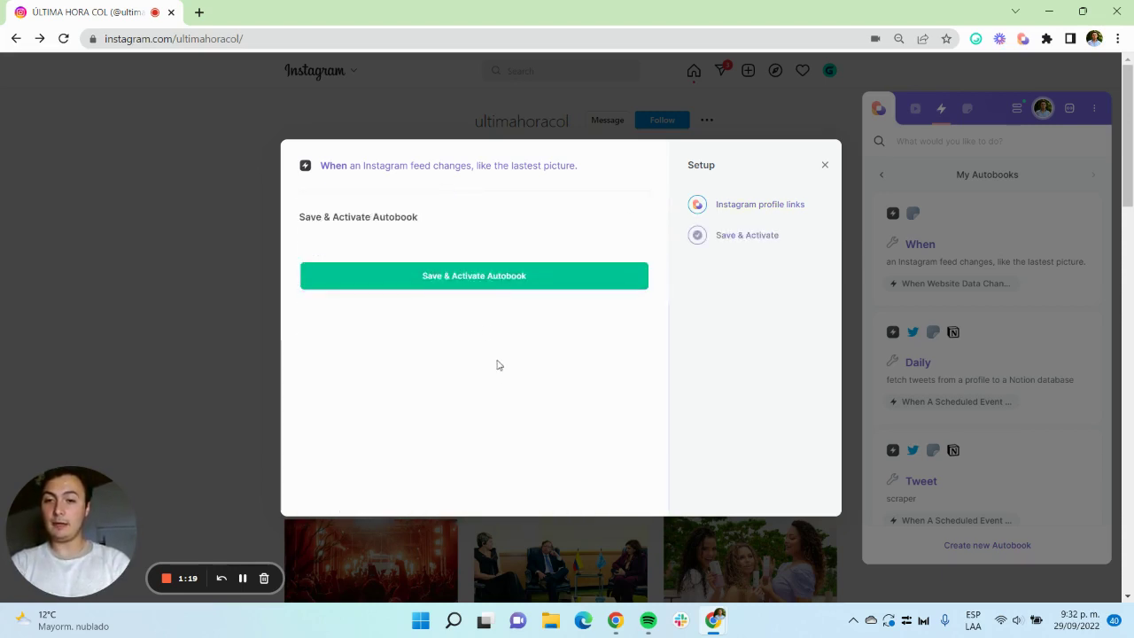
pyautogui.click(459, 277)
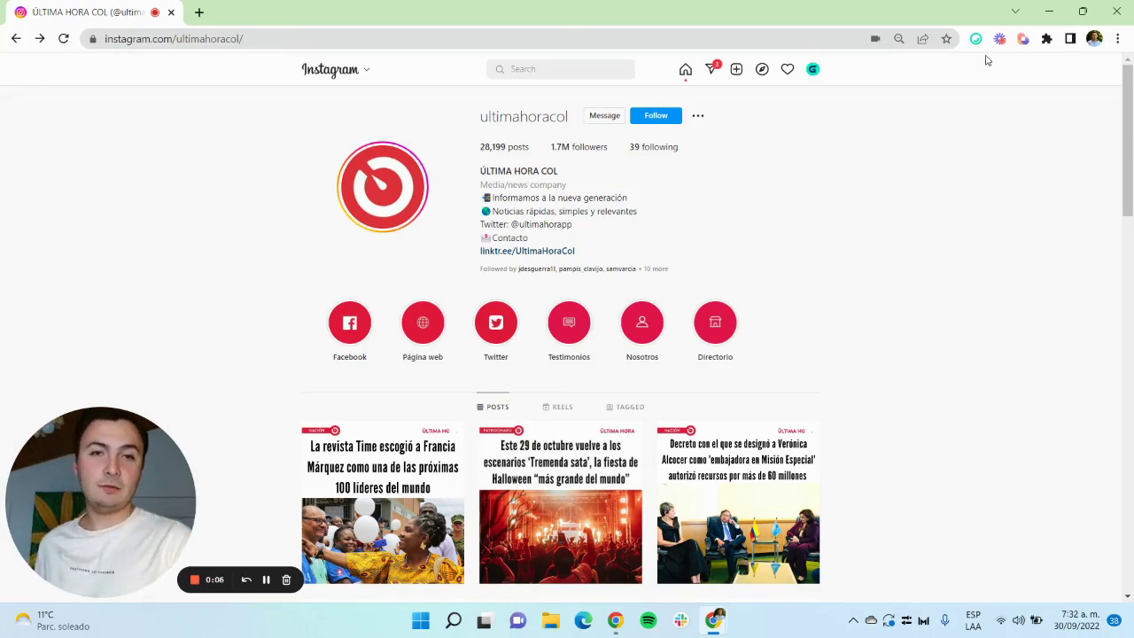
pyautogui.click(1024, 39)
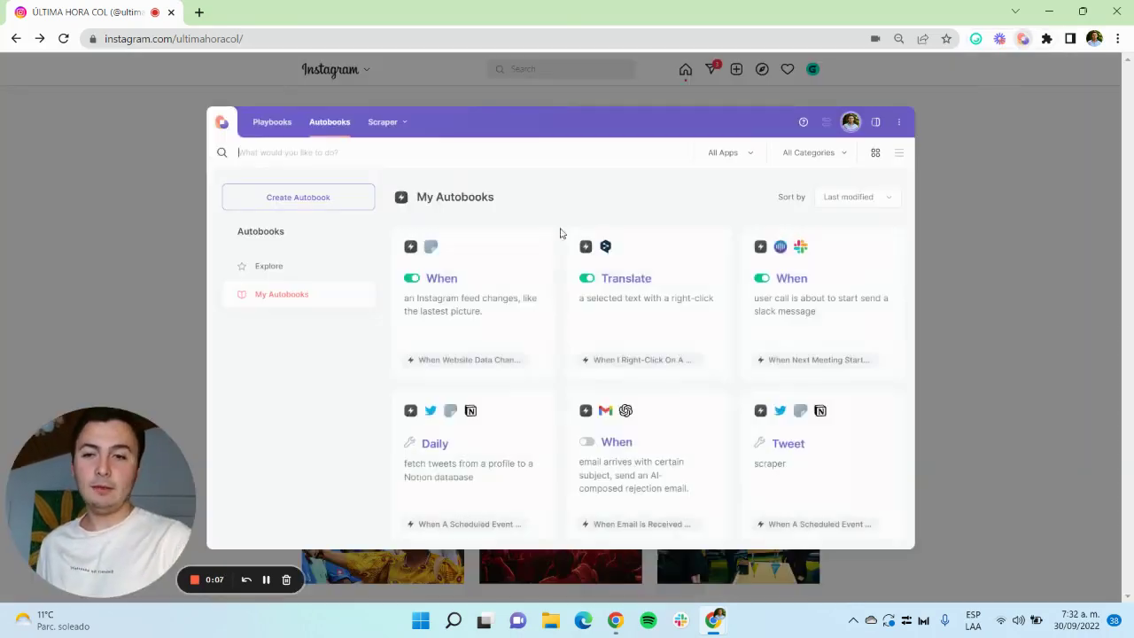
pyautogui.click(409, 280)
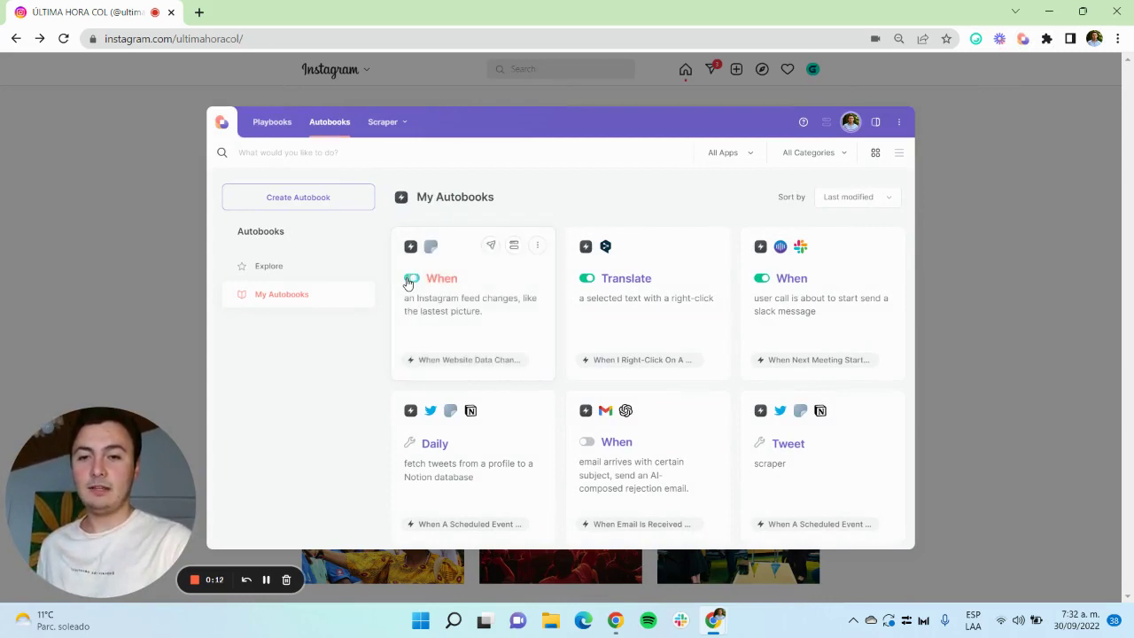
pyautogui.click(175, 249)
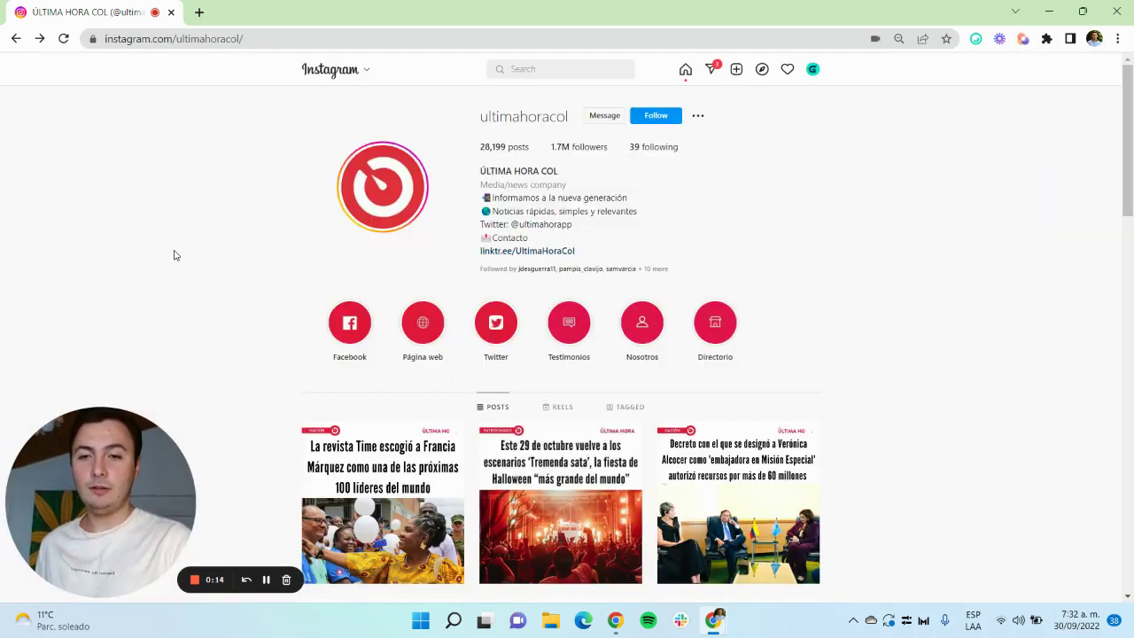
pyautogui.moveTo(725, 633)
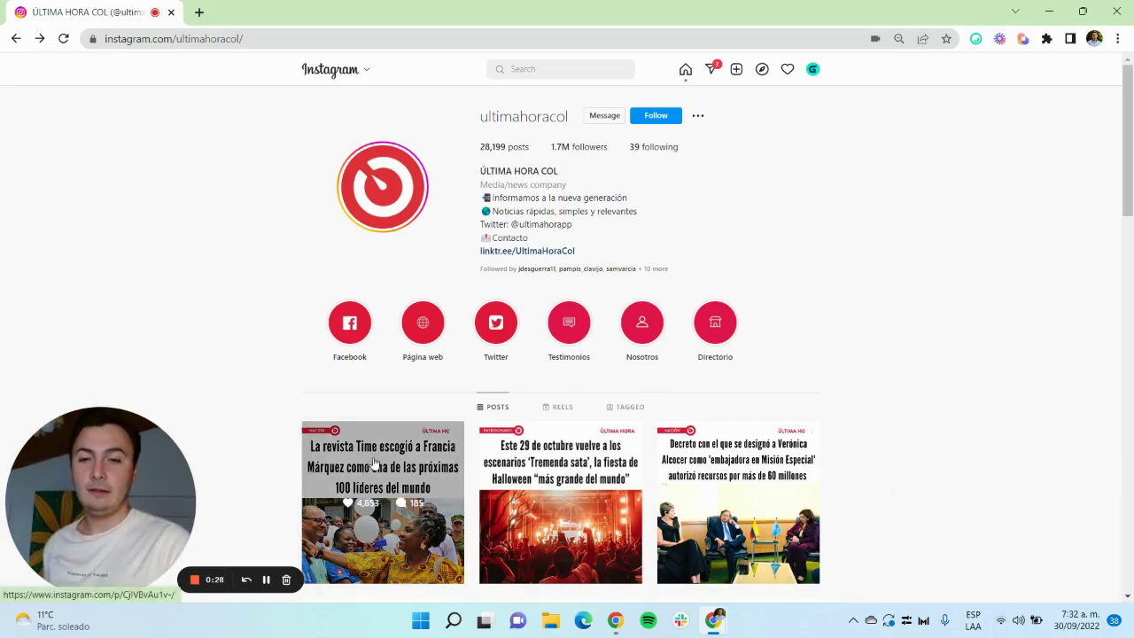
pyautogui.click(63, 39)
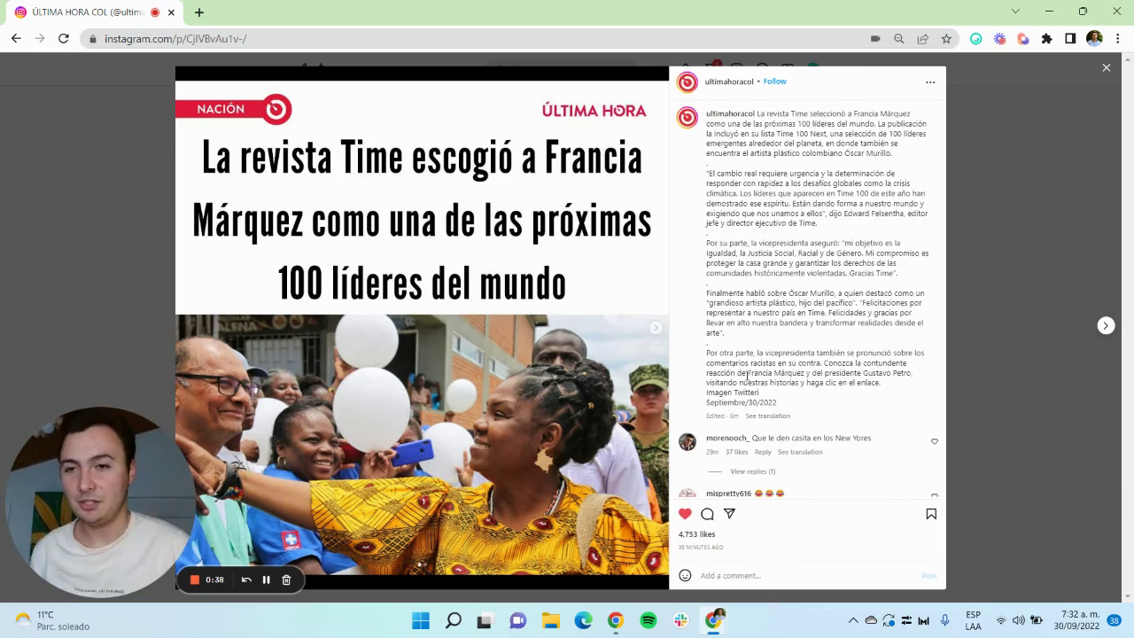
pyautogui.click(11, 187)
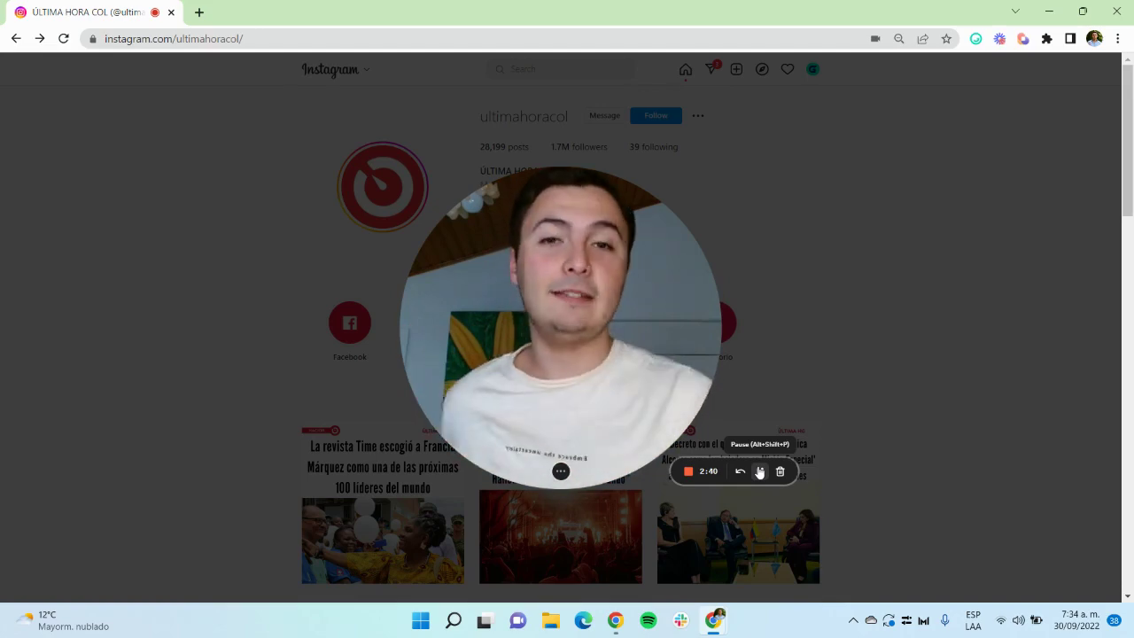
# Open the Instagram-feed autobook in the builder, expanded to full page.
pyautogui.click(552, 470)
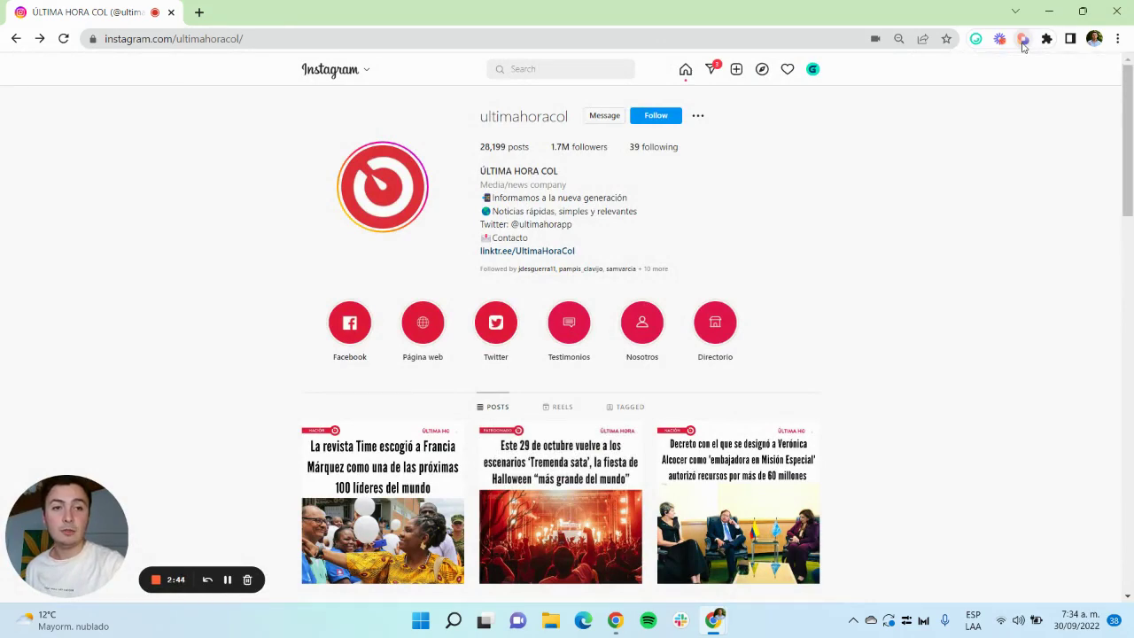
pyautogui.click(1023, 40)
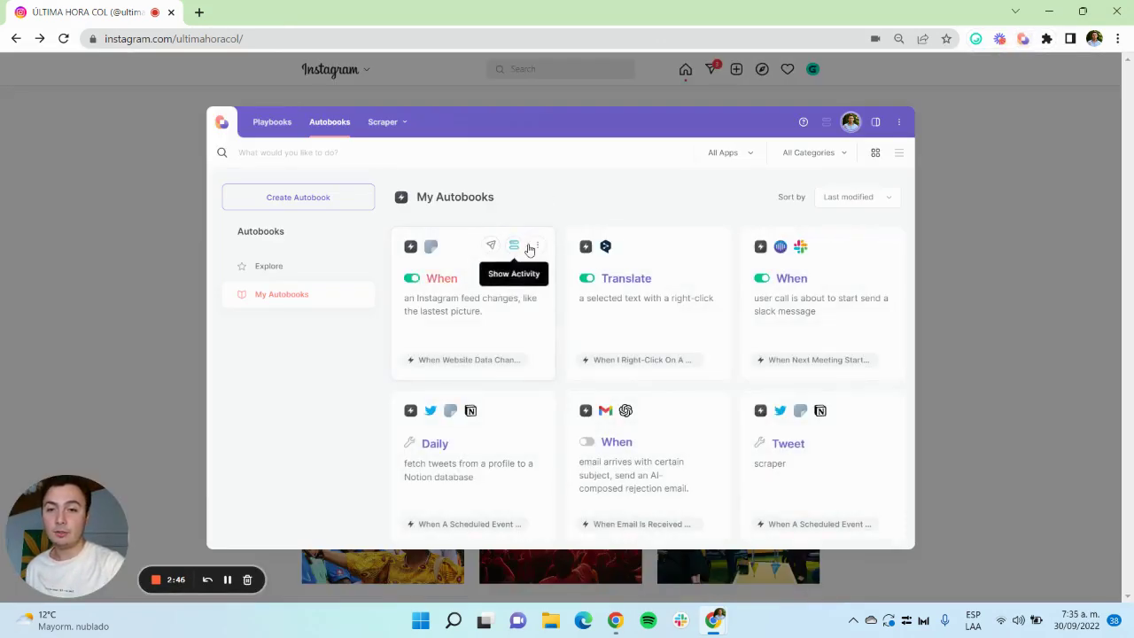
pyautogui.click(529, 248)
pyautogui.click(463, 390)
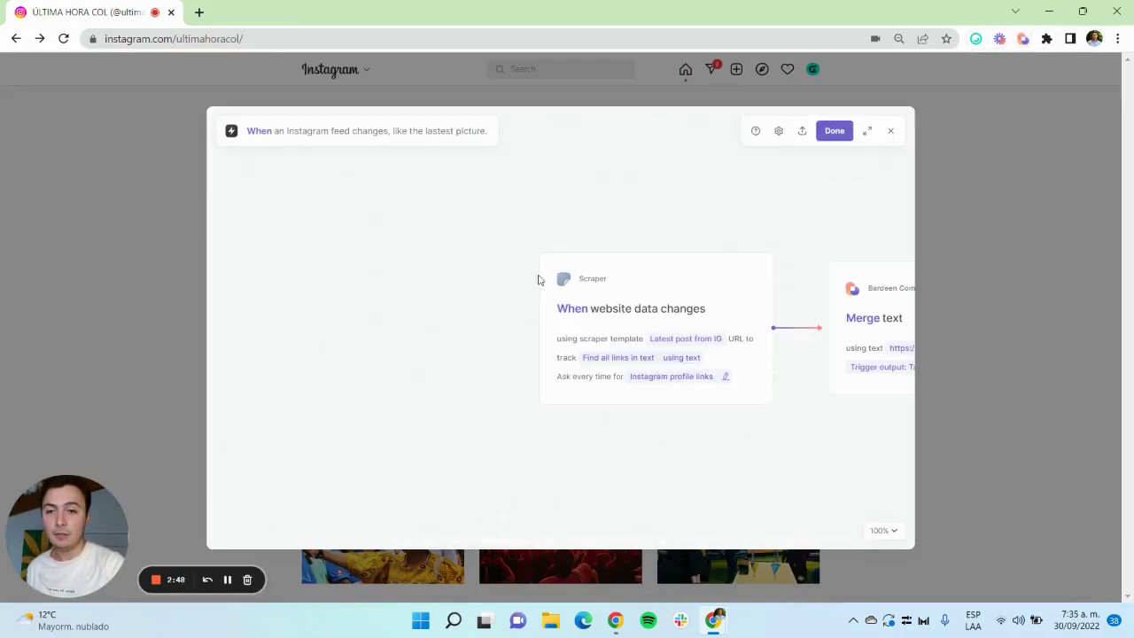
pyautogui.click(868, 131)
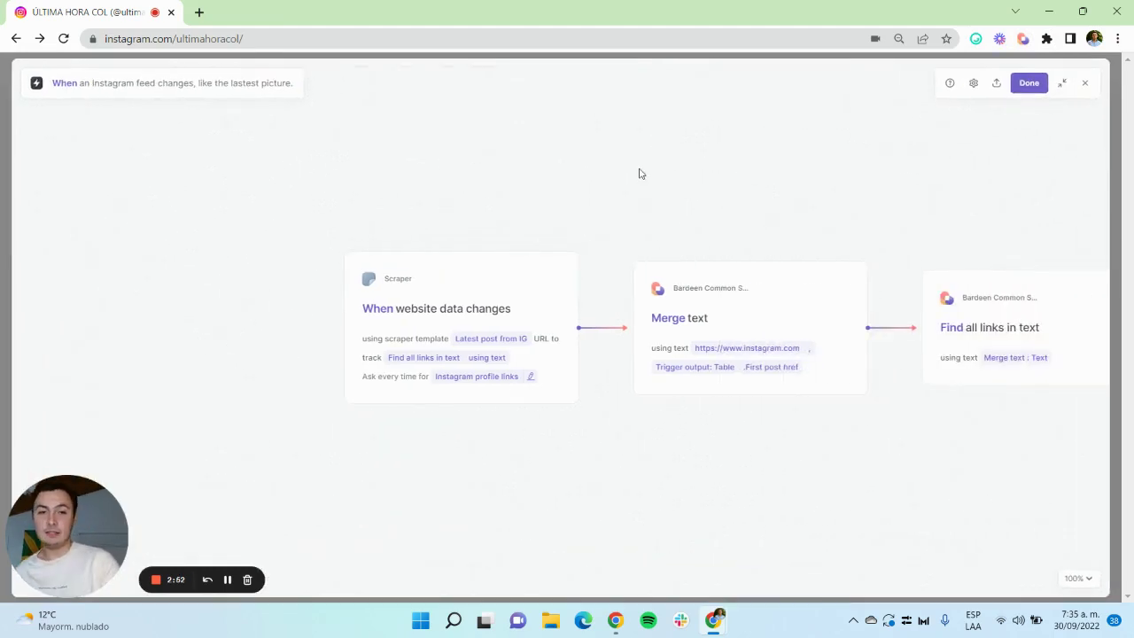
# Review the website-data-changes trigger's settings, then close the builder back to the profile.
pyautogui.hscroll(5, 642, 173)
pyautogui.hscroll(-4, 642, 173)
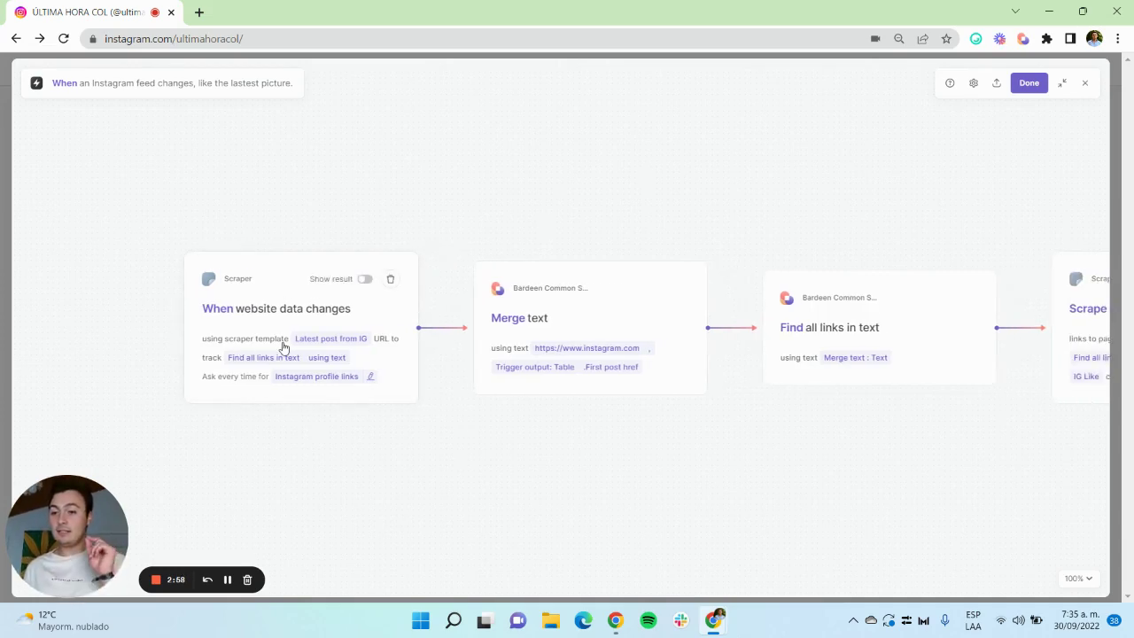
pyautogui.click(241, 307)
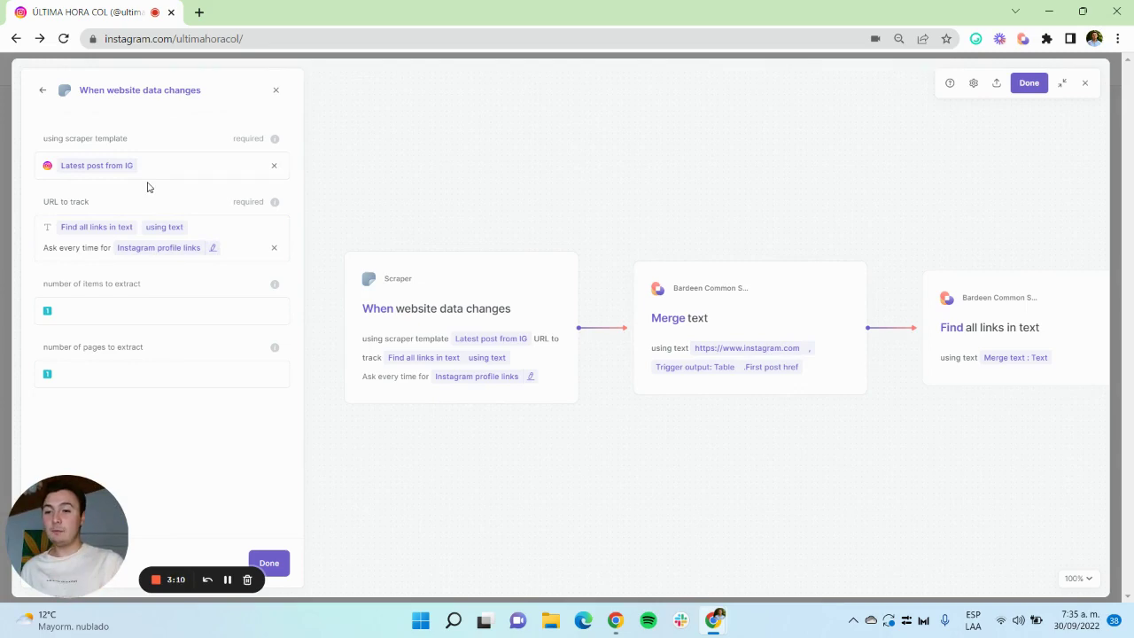
pyautogui.click(1, 212)
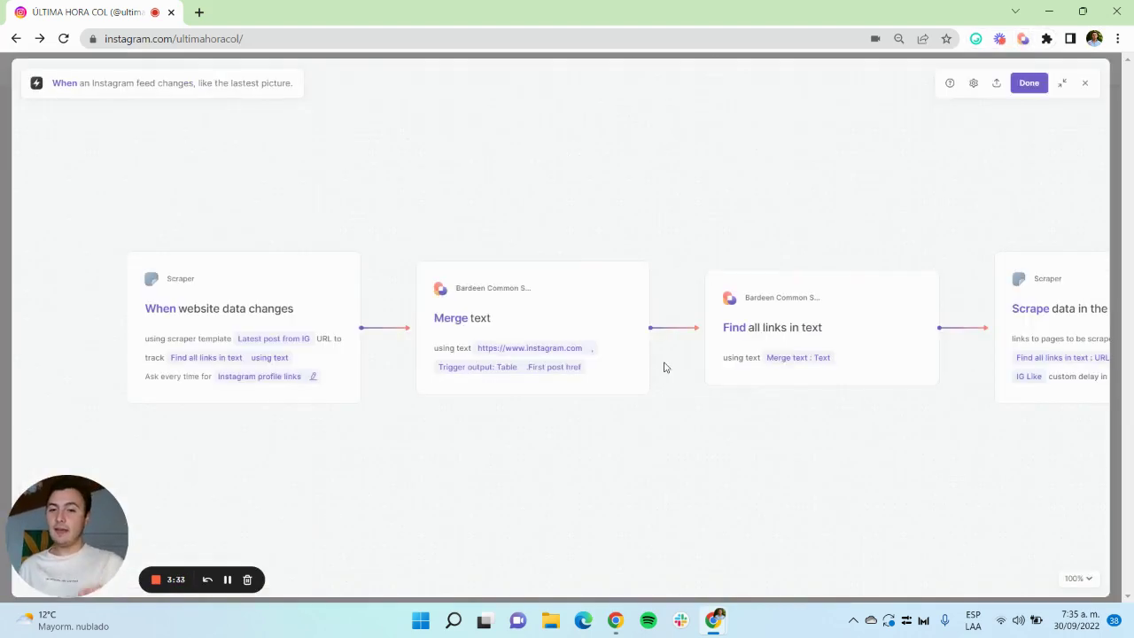
pyautogui.hscroll(2, 452, 370)
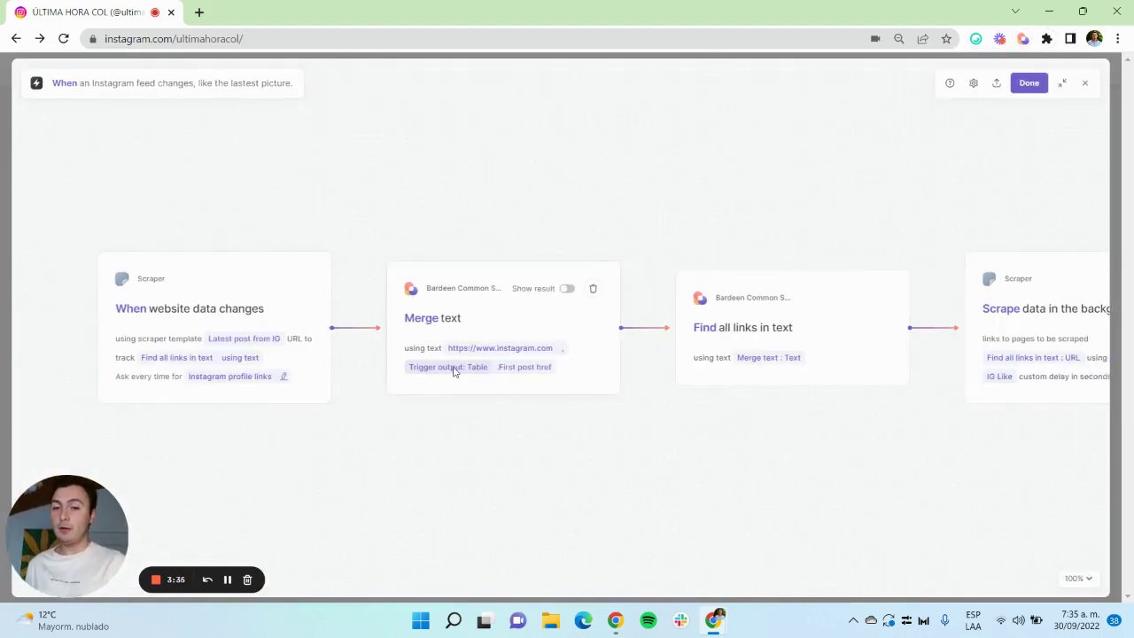
pyautogui.click(3, 255)
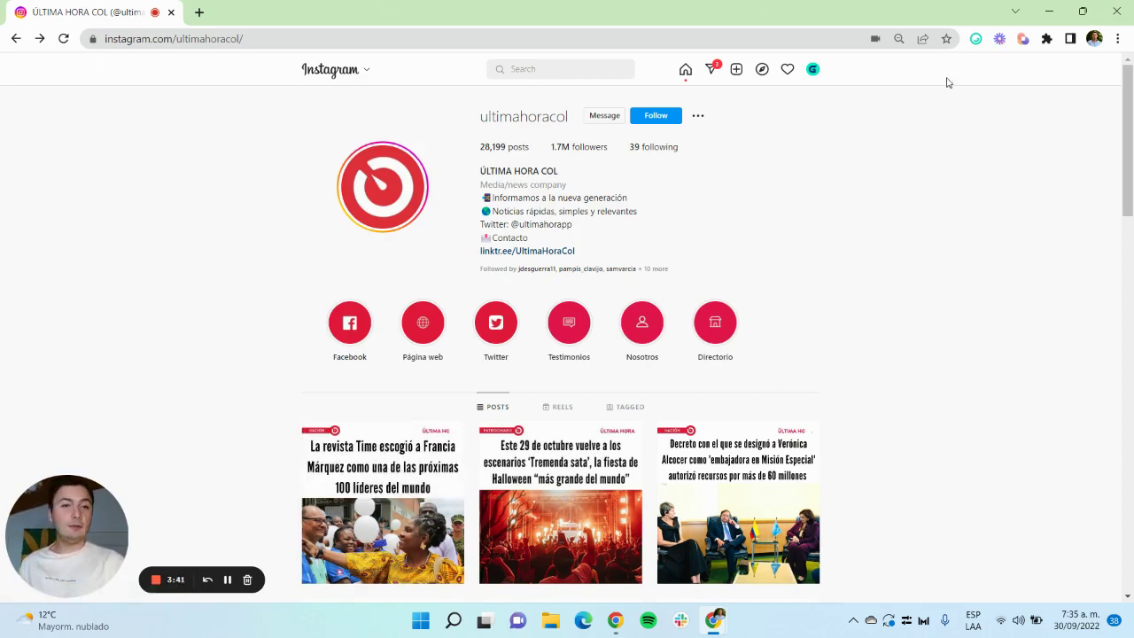
# Reopen the builder and view the 'Scrape data in the background' step's IG Like template settings.
pyautogui.click(1023, 40)
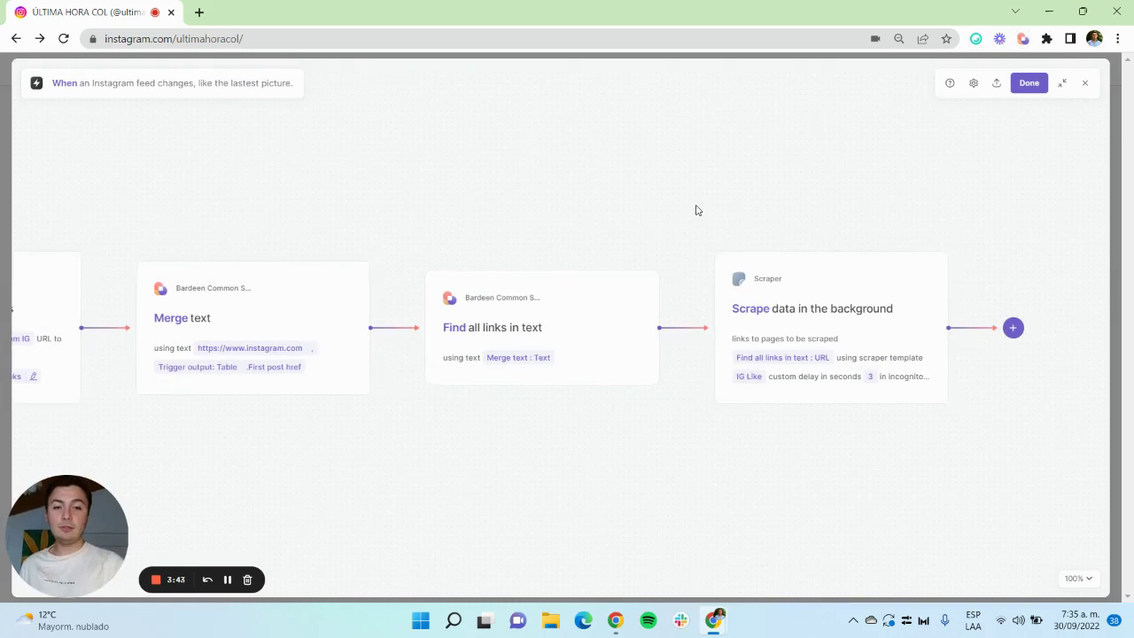
pyautogui.click(776, 293)
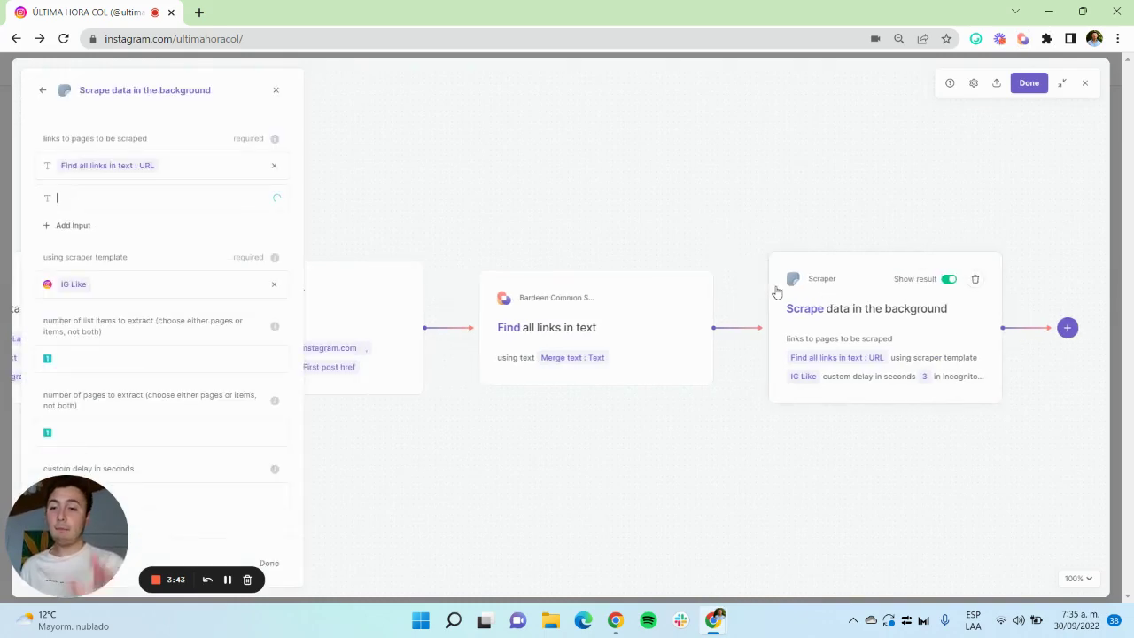
pyautogui.click(123, 107)
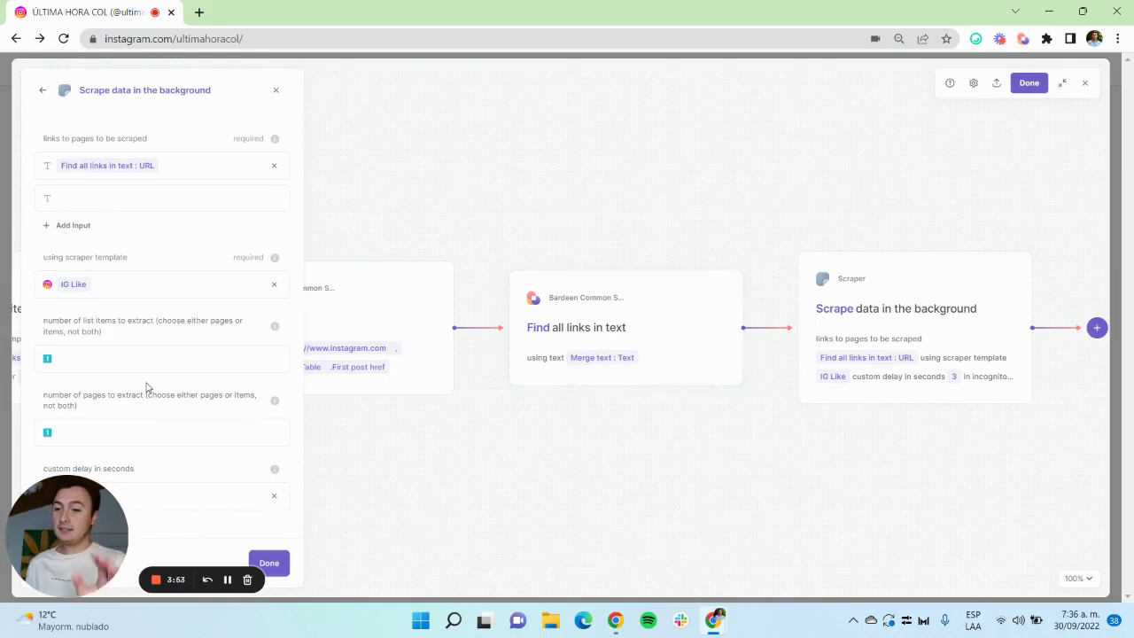
# Close the builder and autobooks panel, then open the profile's newest post.
pyautogui.click(1084, 84)
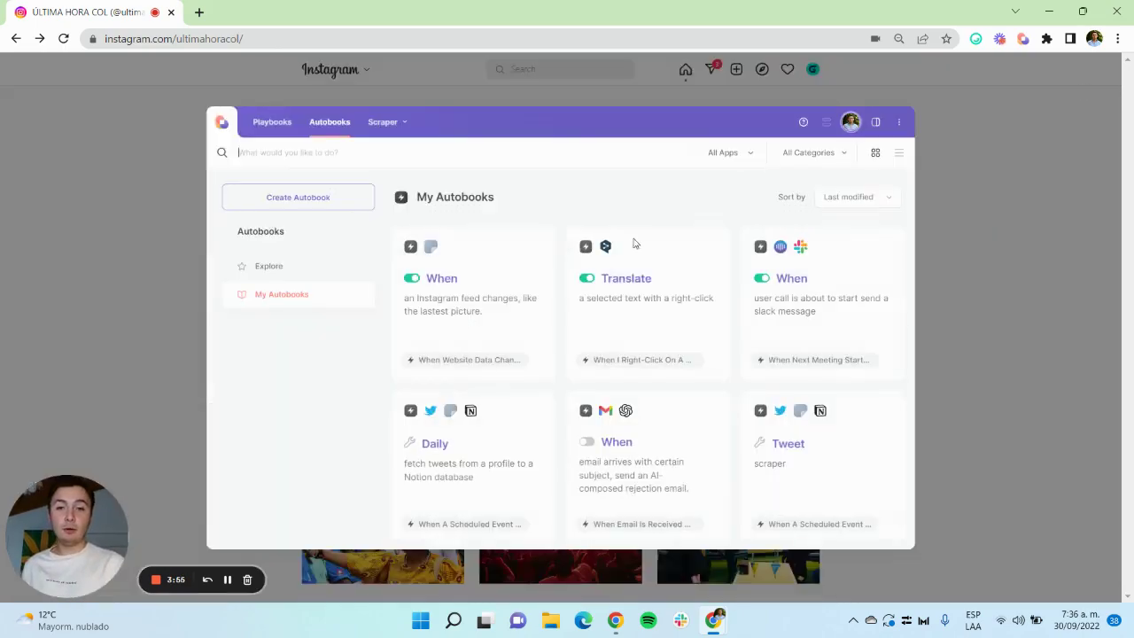
pyautogui.press('Escape')
pyautogui.click(382, 503)
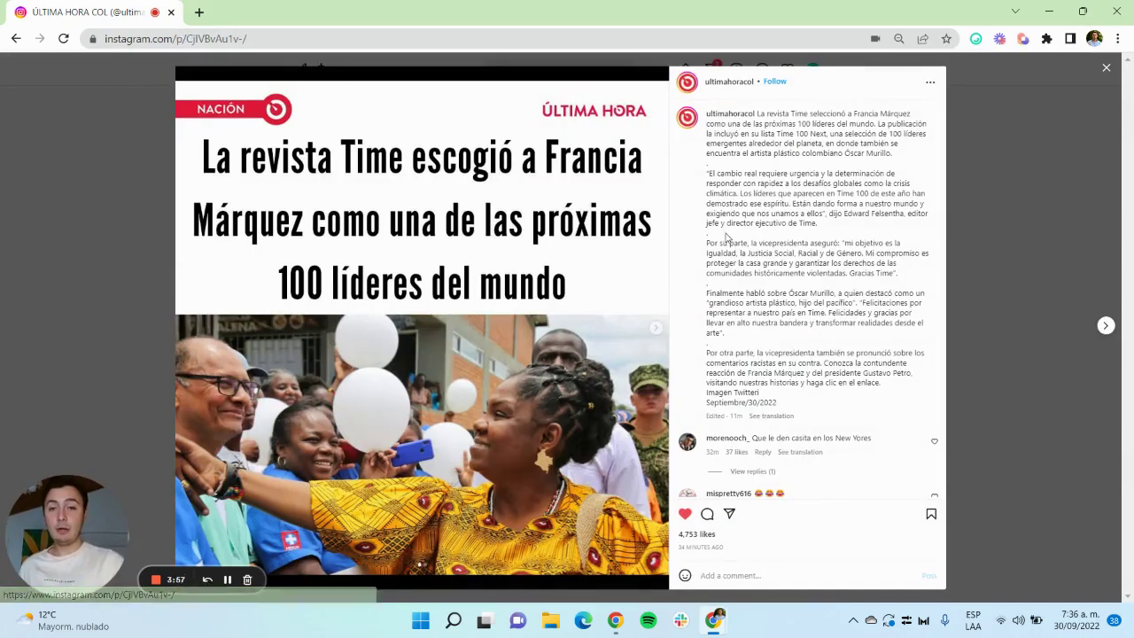
# Start a new Simple page scraper template on the post and select its bookmark element.
pyautogui.click(1024, 39)
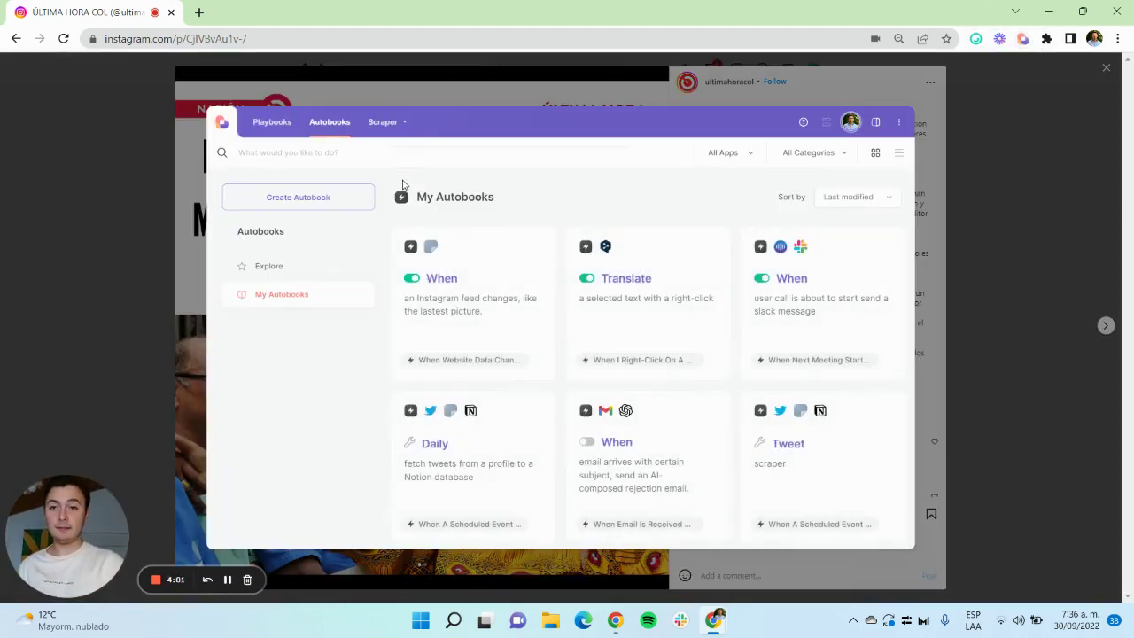
pyautogui.click(383, 121)
pyautogui.click(434, 180)
pyautogui.click(497, 319)
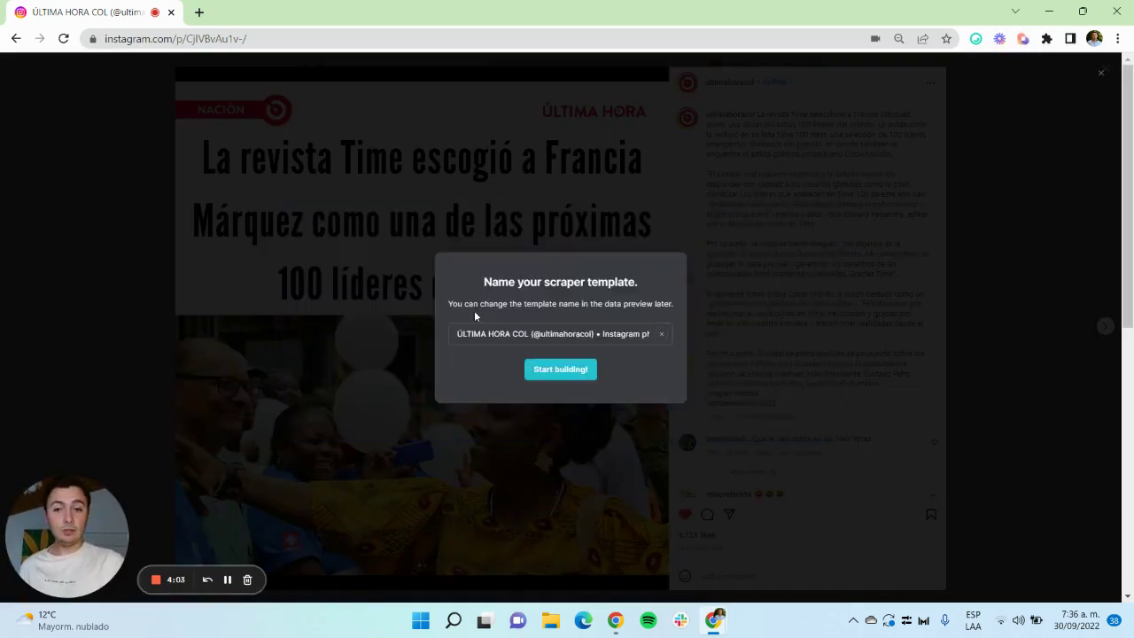
pyautogui.click(561, 369)
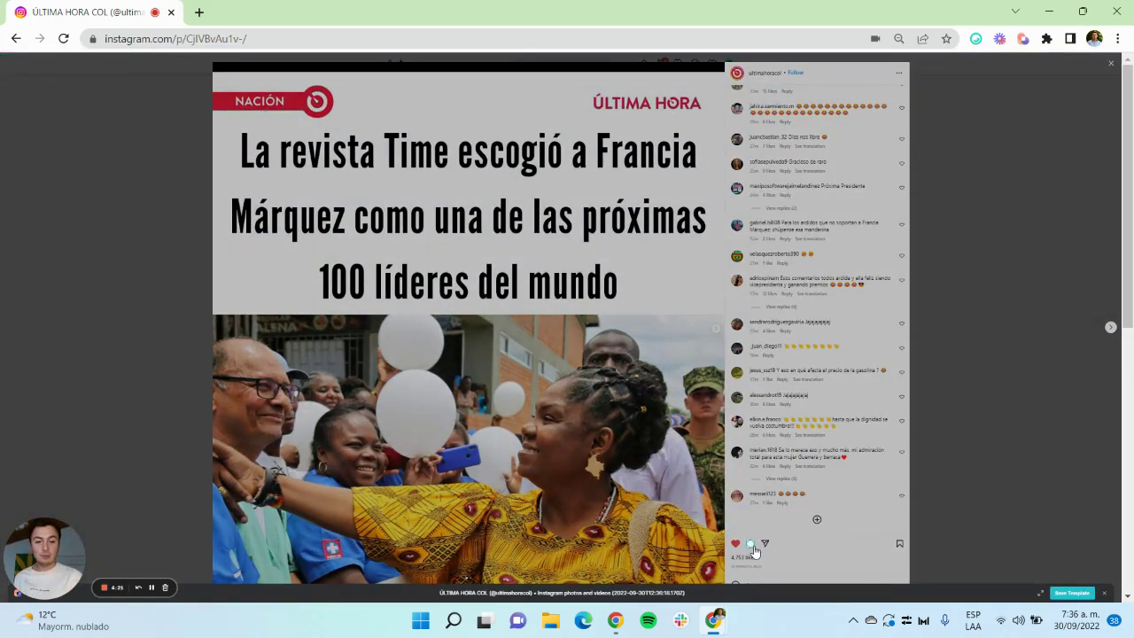
pyautogui.click(902, 549)
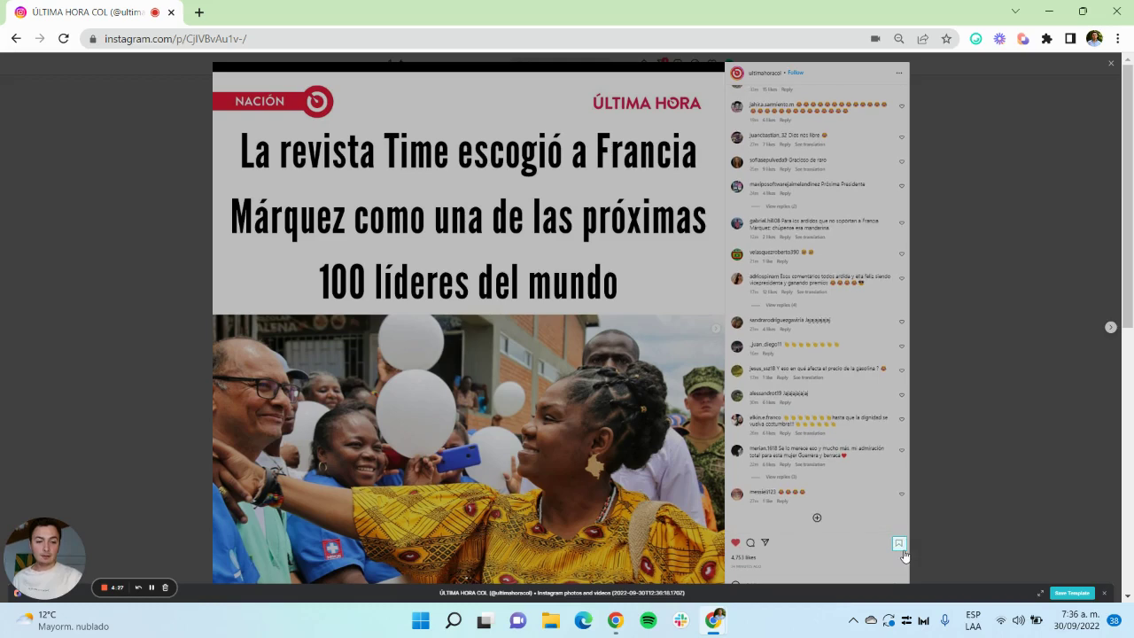
pyautogui.click(904, 549)
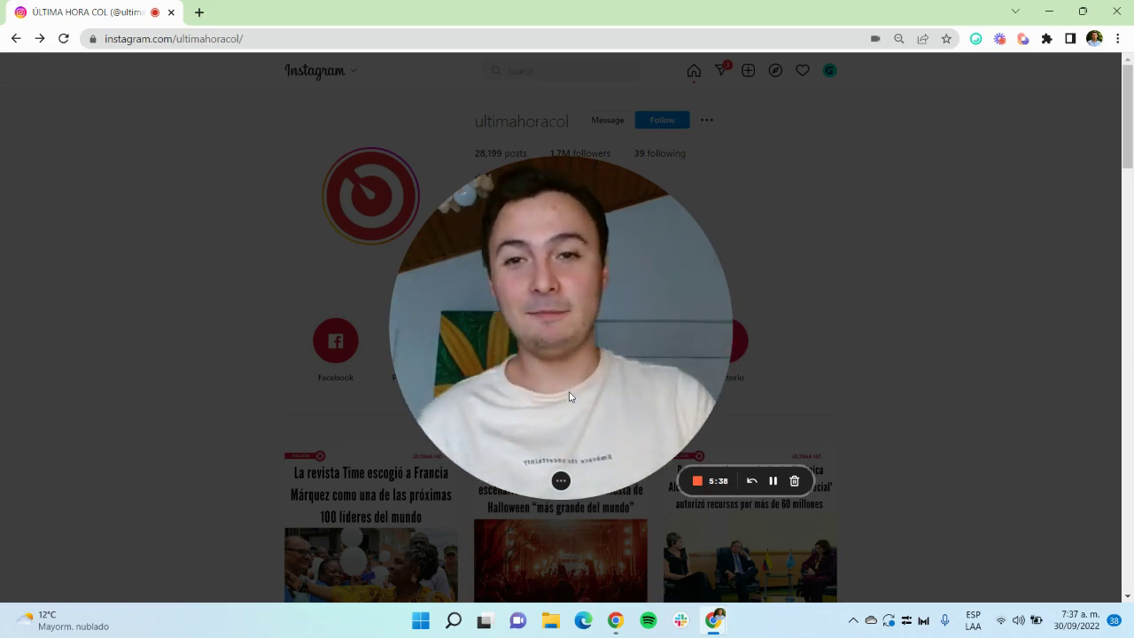
pyautogui.click(561, 480)
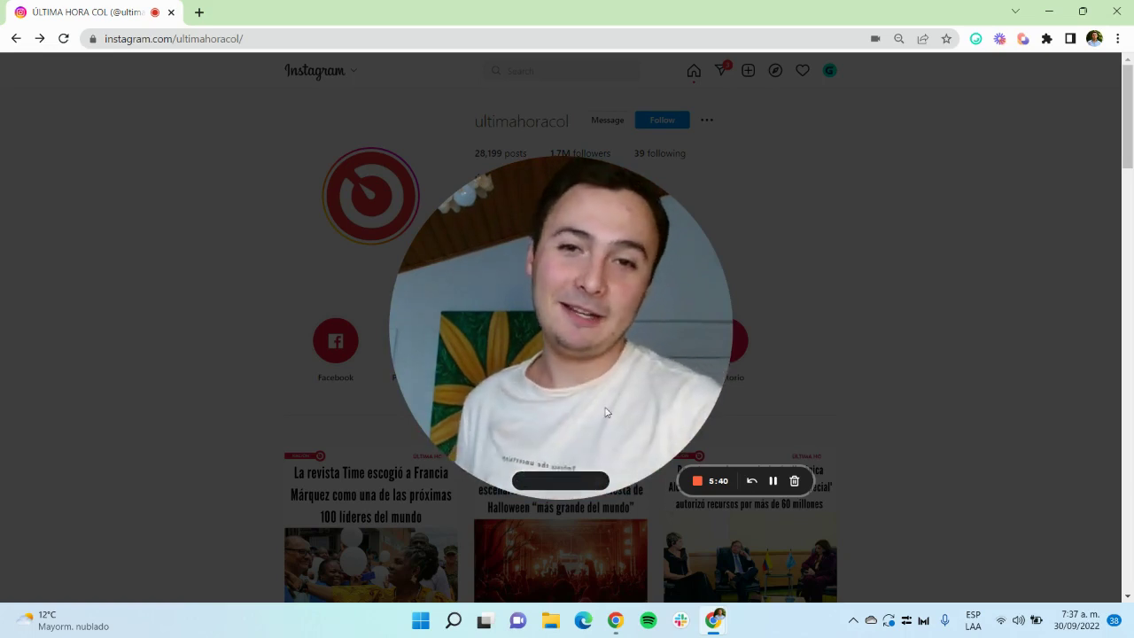